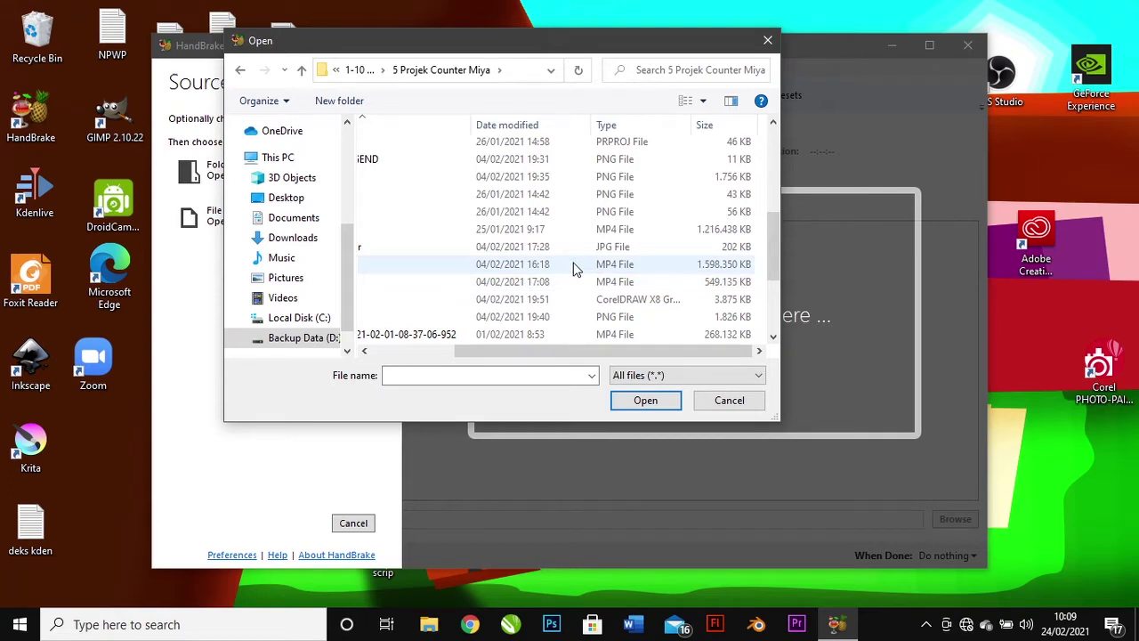
Step: Load the video "ngonter amat" as the source and enable Web Optimized, keeping MP4 as the output format
left_click(574, 265)
left_click(634, 400)
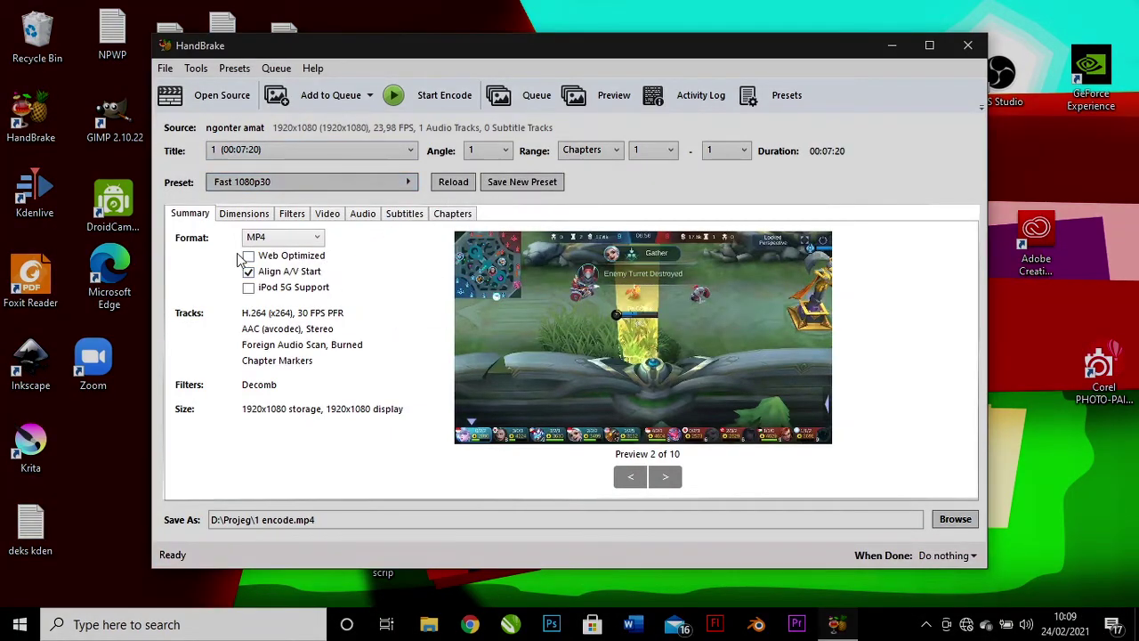
left_click(247, 256)
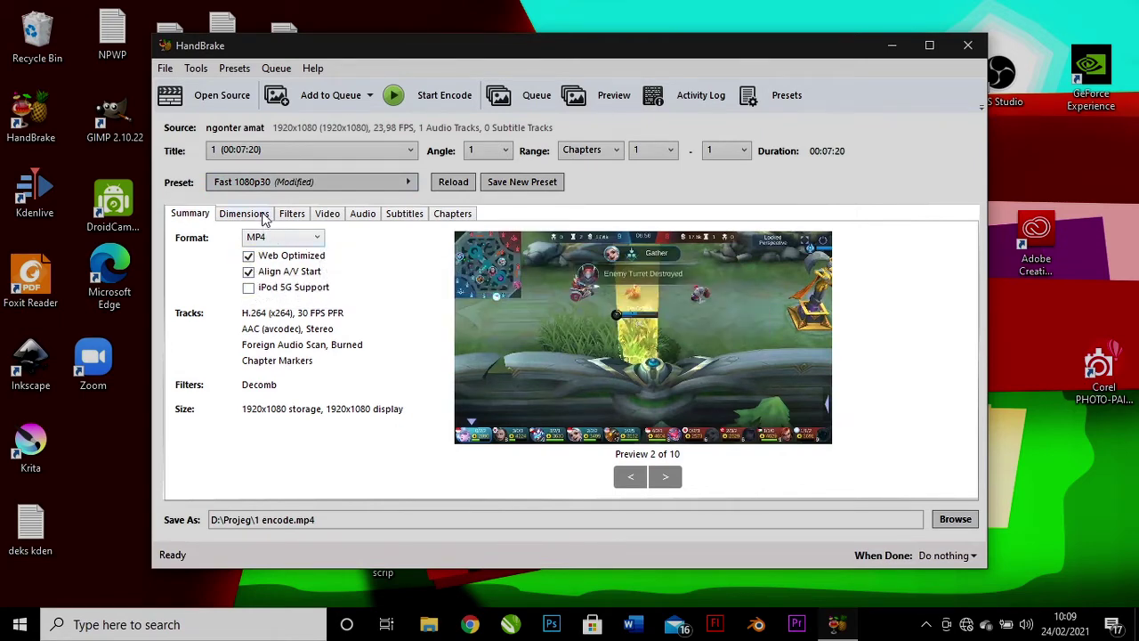
left_click(279, 237)
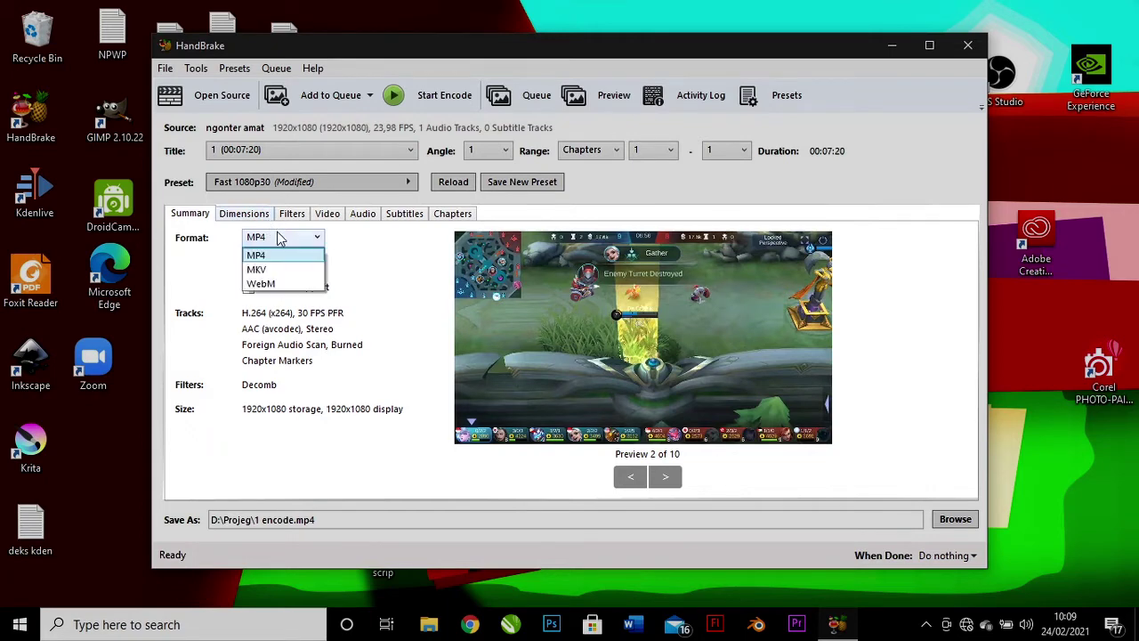
left_click(279, 238)
Step: Try custom cropping in the dimension settings and return the cropping to Automatic
left_click(250, 220)
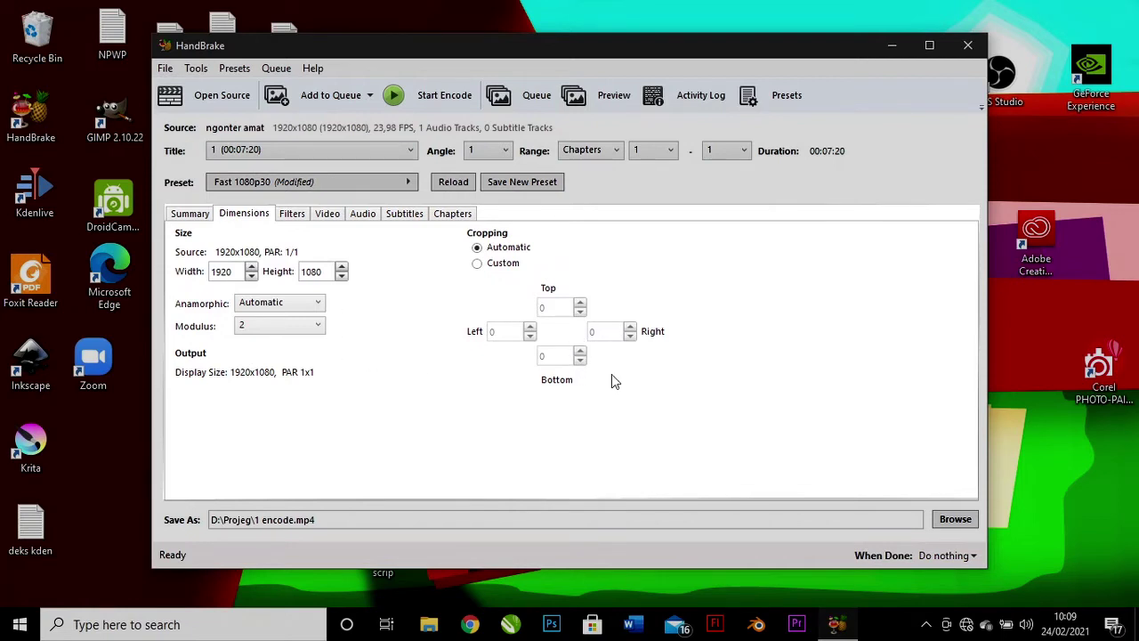
left_click(504, 265)
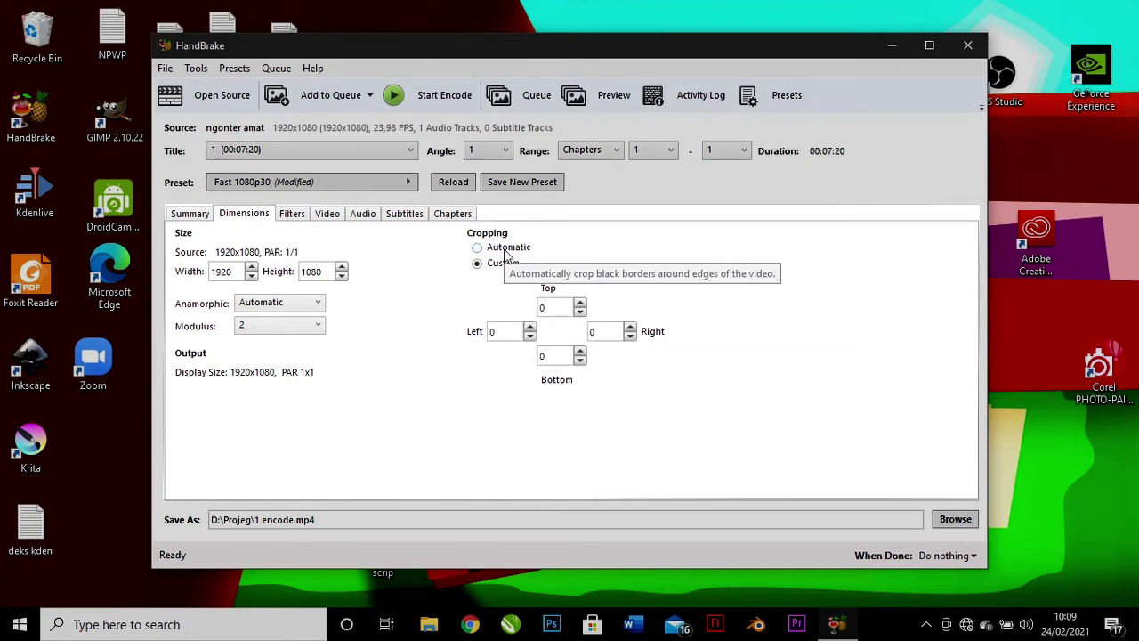
left_click(506, 251)
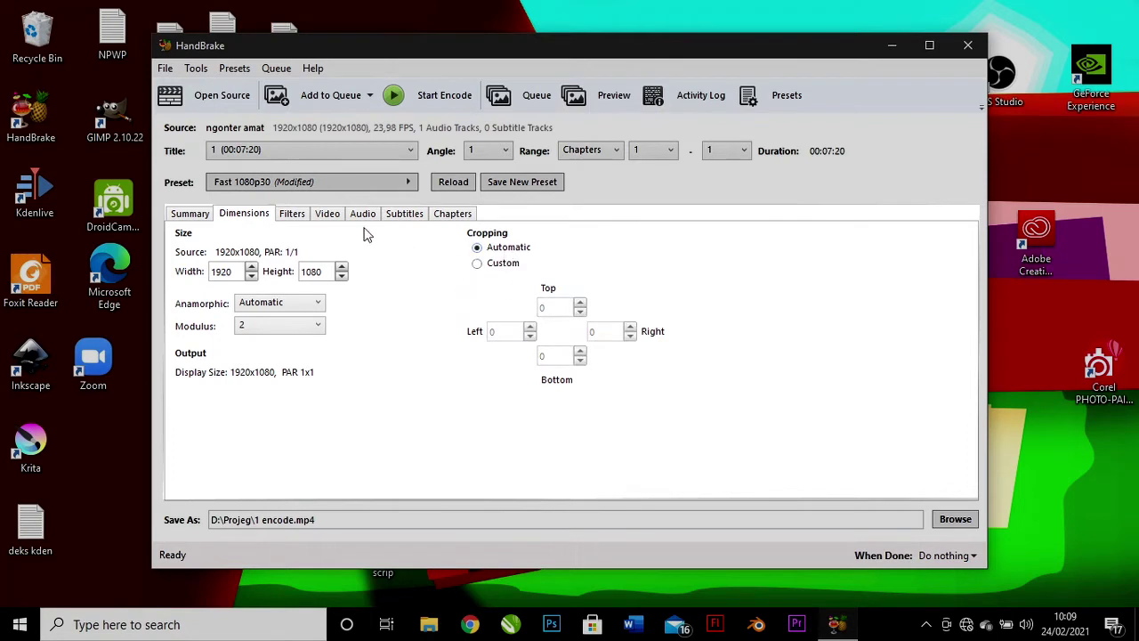
Step: Review the filter settings and the available deinterlace options
left_click(294, 214)
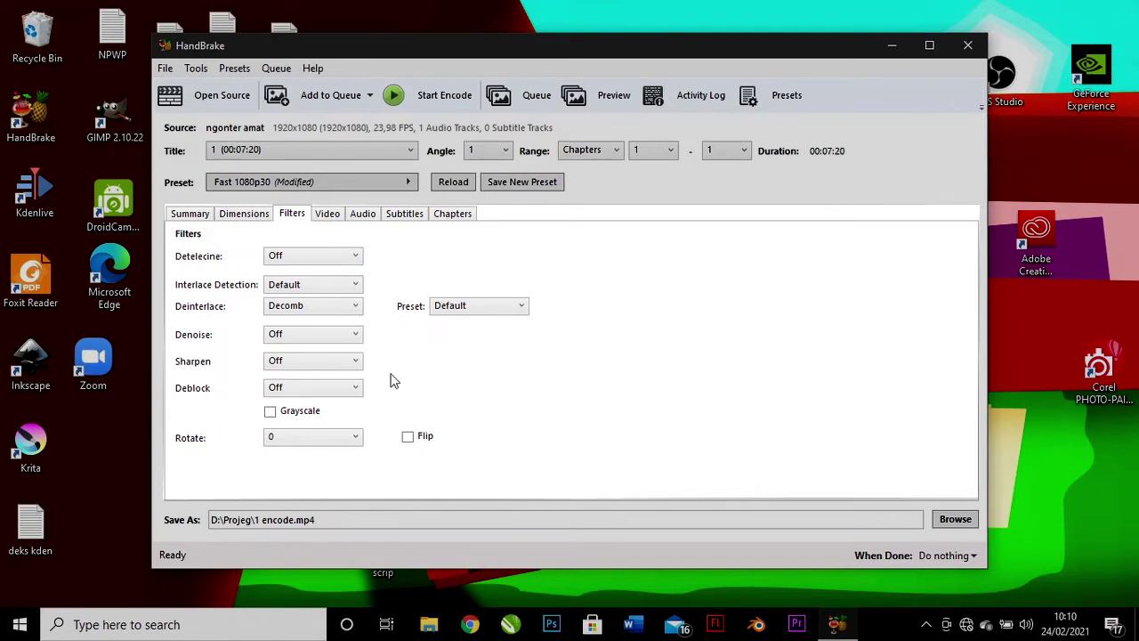
left_click(341, 309)
left_click(340, 309)
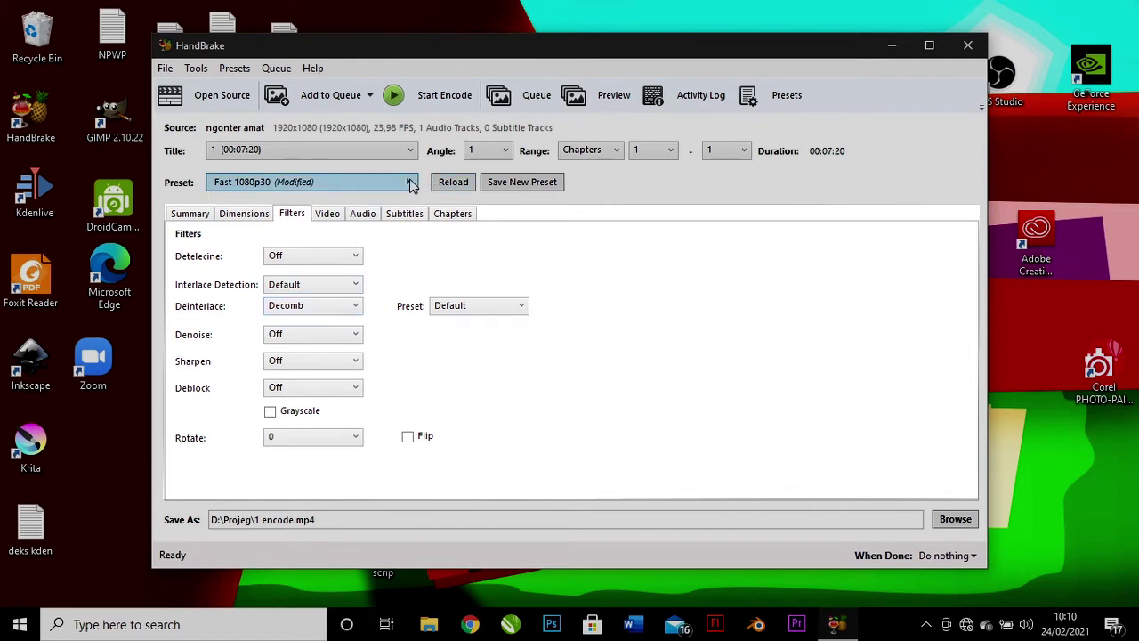
Step: Check the available video codecs, keep H.264 (x264), and set the framerate to Same as source
left_click(338, 223)
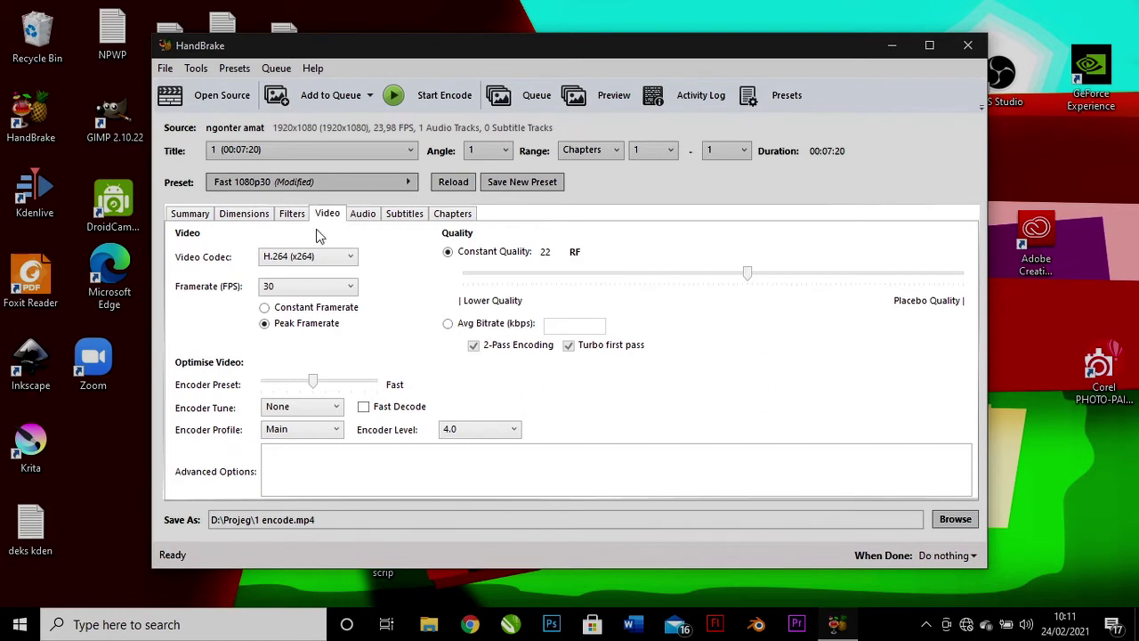
left_click(351, 258)
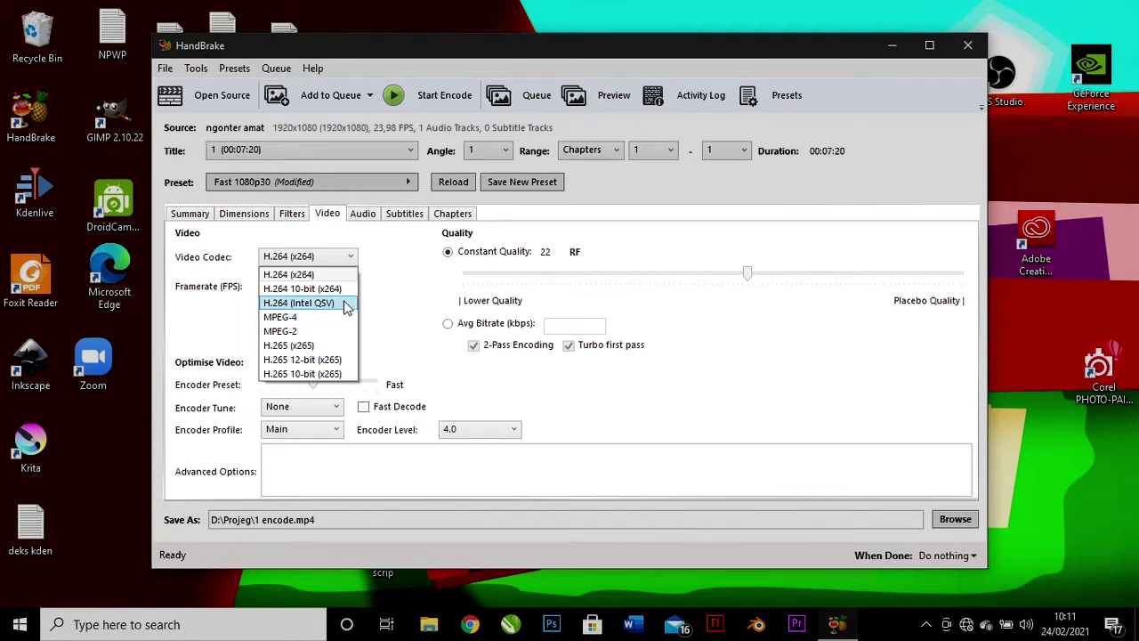
left_click(378, 298)
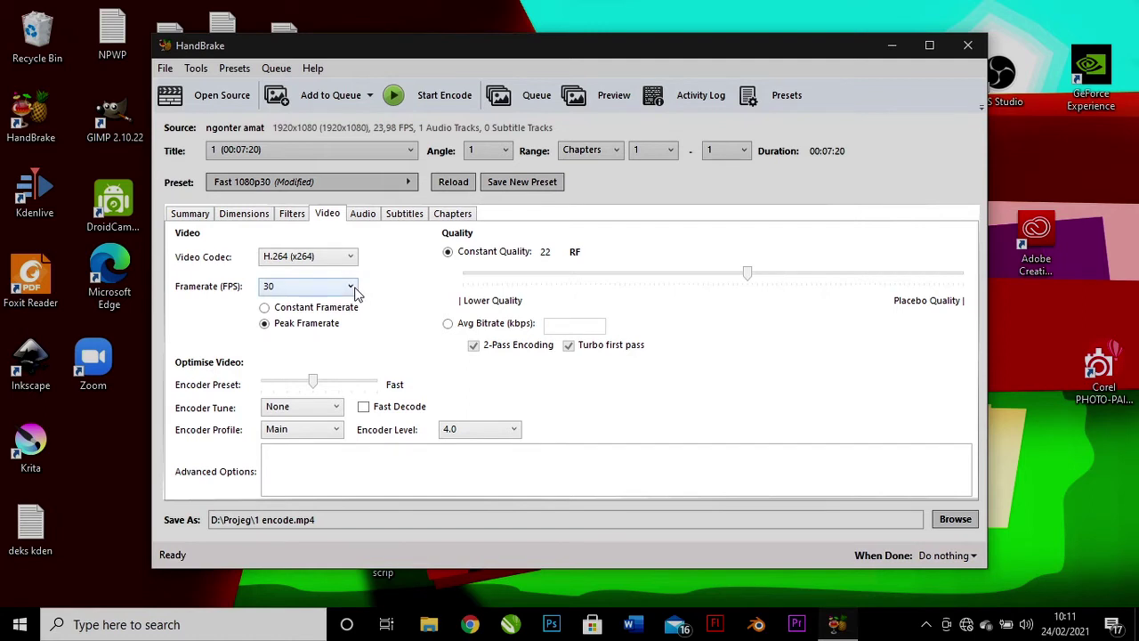
left_click(352, 287)
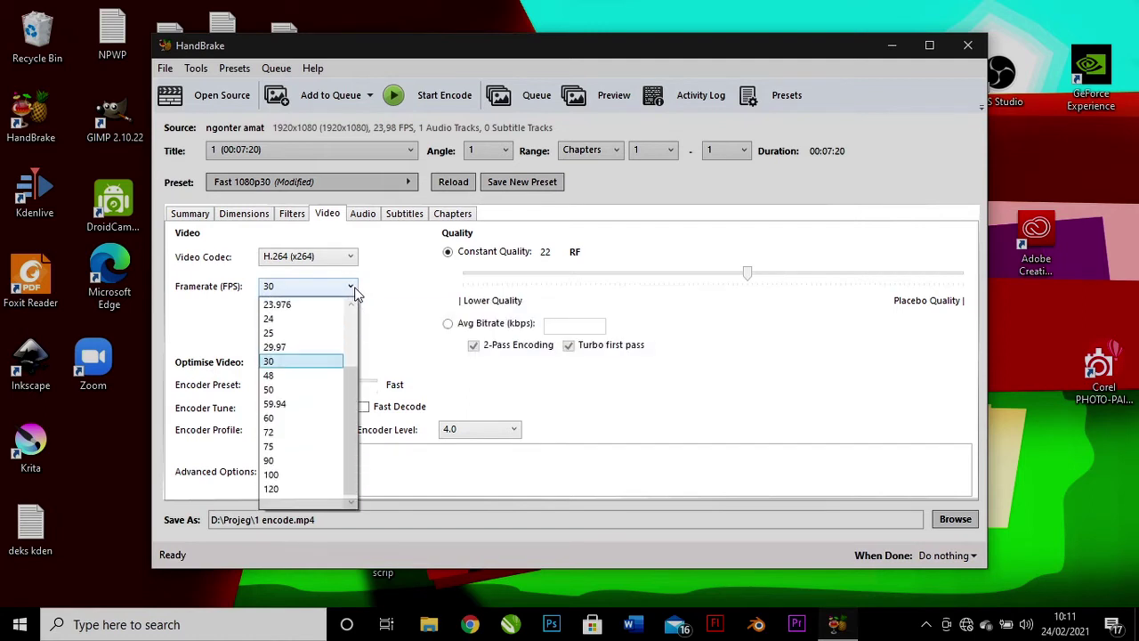
left_click(322, 304)
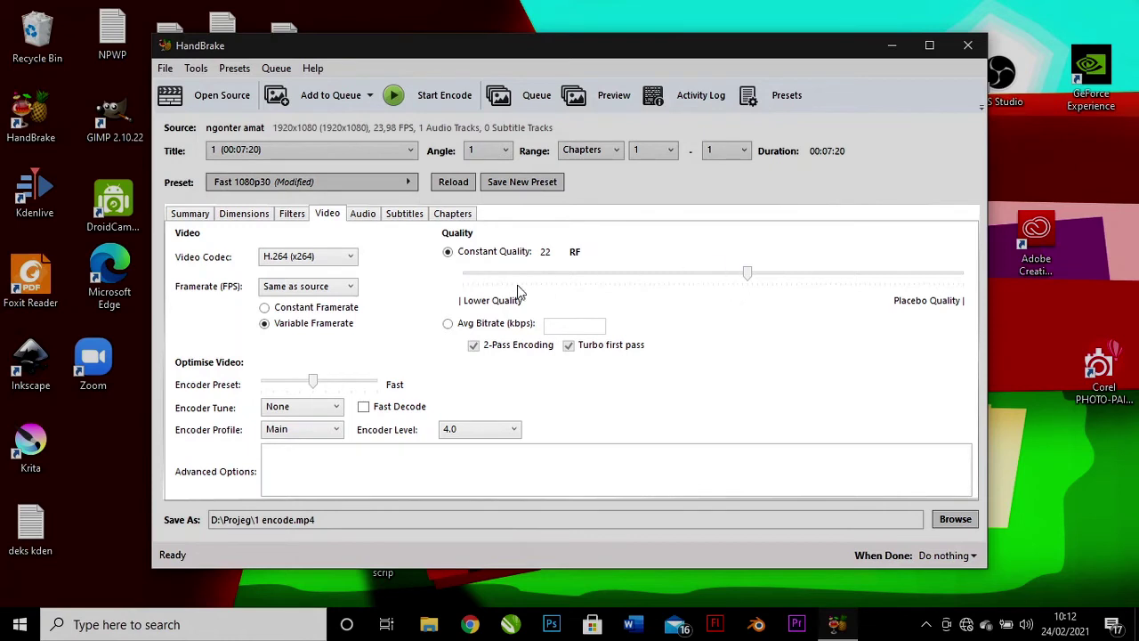
Step: Review the audio and subtitle settings, turn off chapter marker creation, and return to the summary
left_click(361, 216)
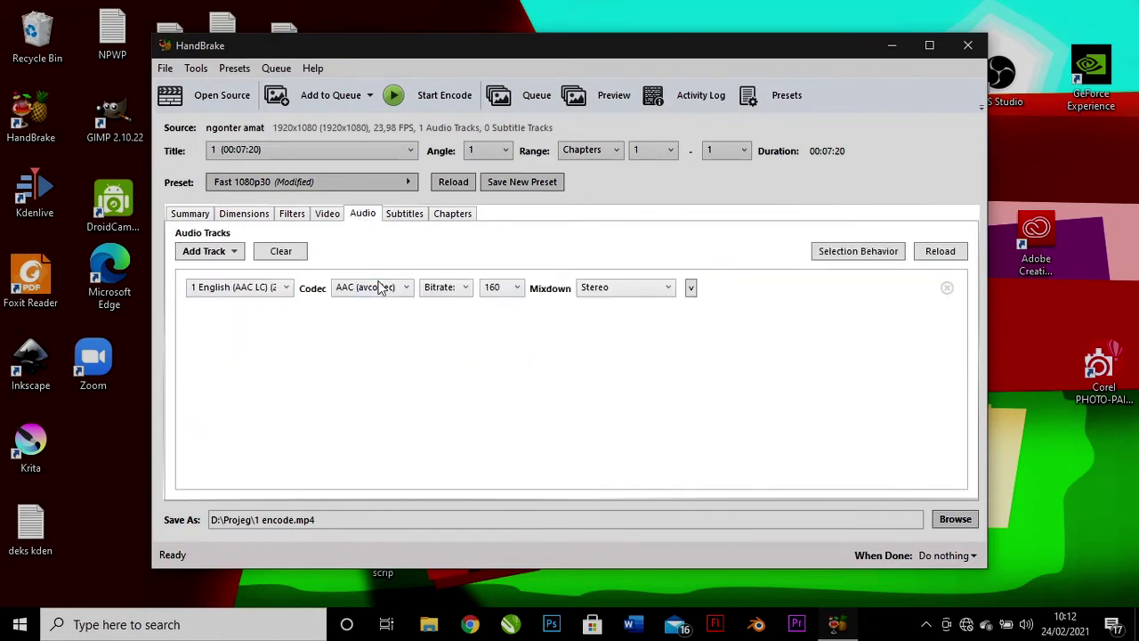
left_click(405, 217)
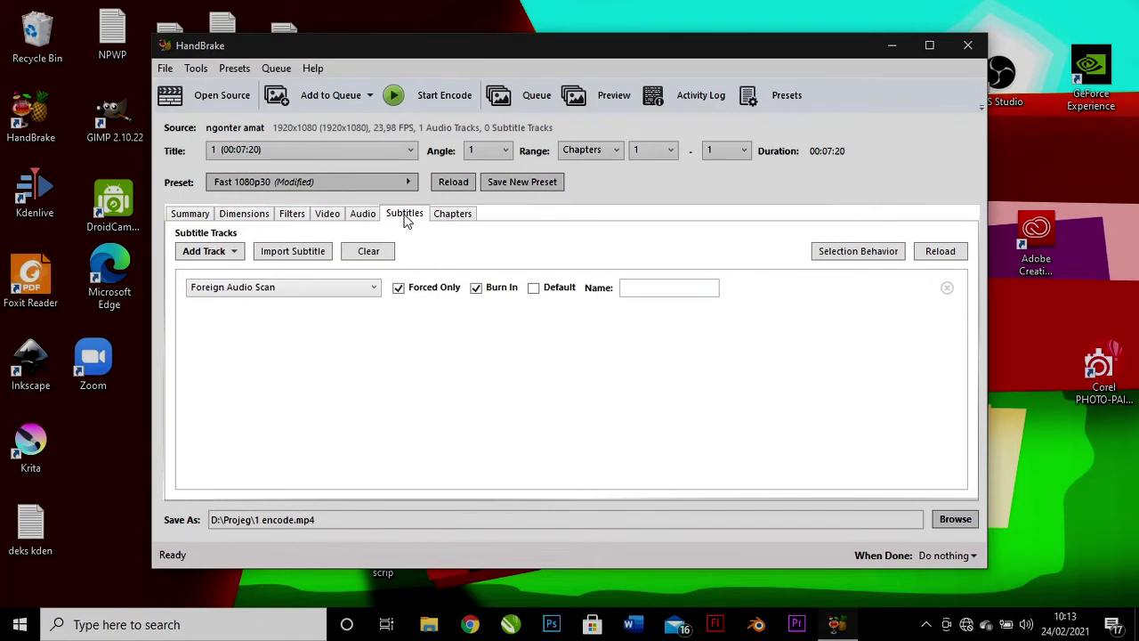
left_click(460, 222)
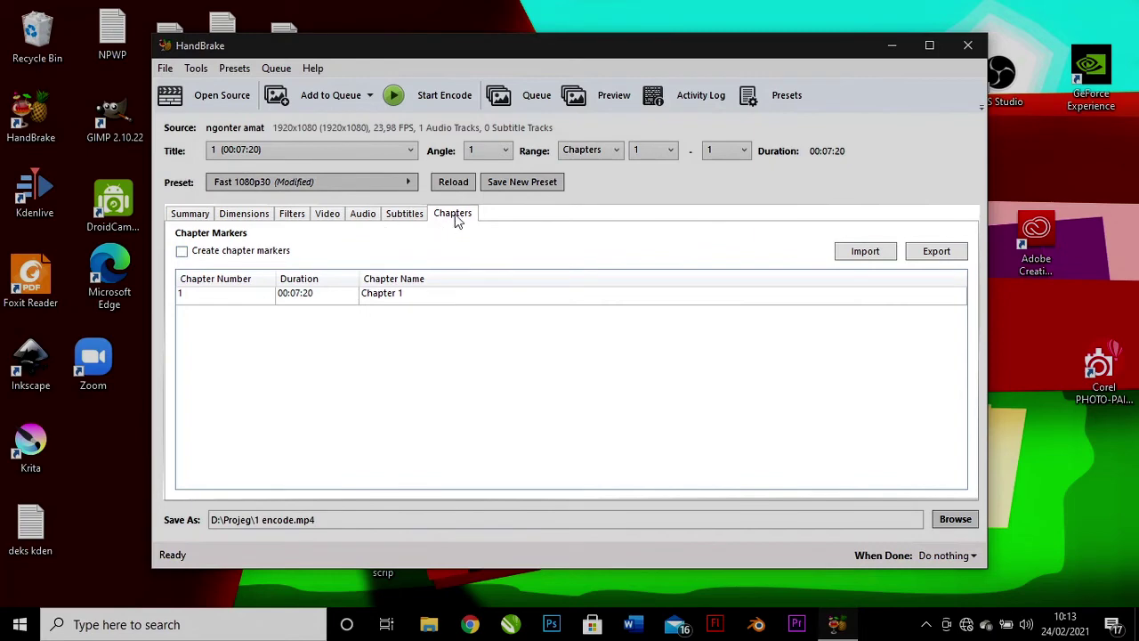
left_click(196, 218)
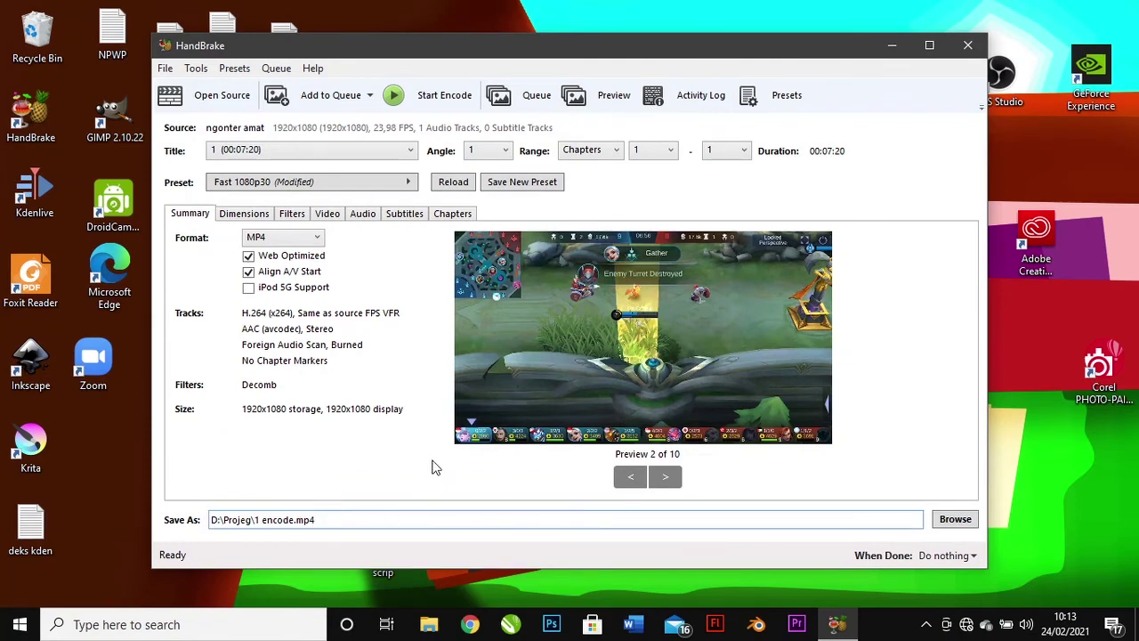
Step: Change the output file to D:\Projeg\yes.mp4 and start the encode
key("BackSpace")
key("BackSpace")
key("BackSpace")
left_click_drag(294, 524, 254, 523)
type("yes")
left_click(452, 98)
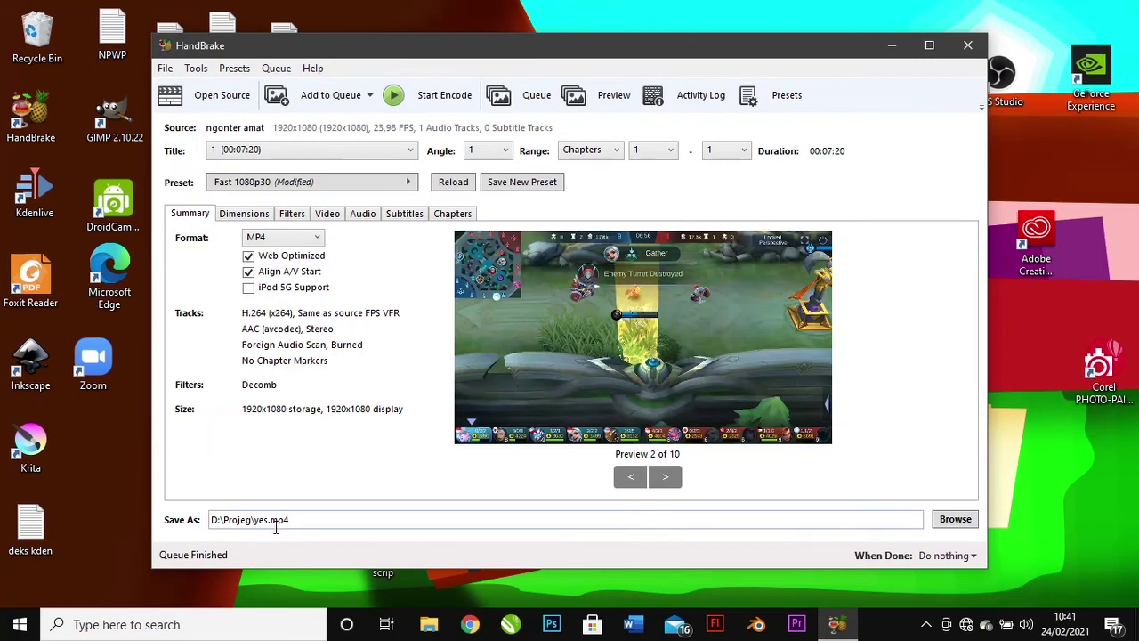
Step: Switch to File Explorer and locate the encoded video "yes" in the Projeg folder on drive D
left_click(429, 624)
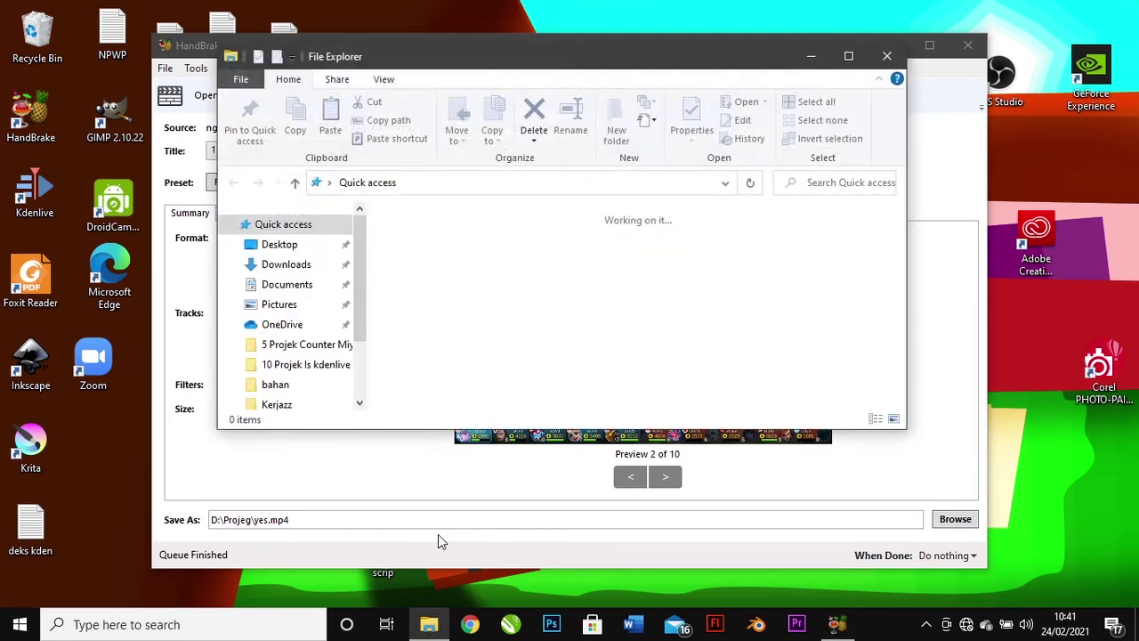
left_click_drag(362, 253, 365, 349)
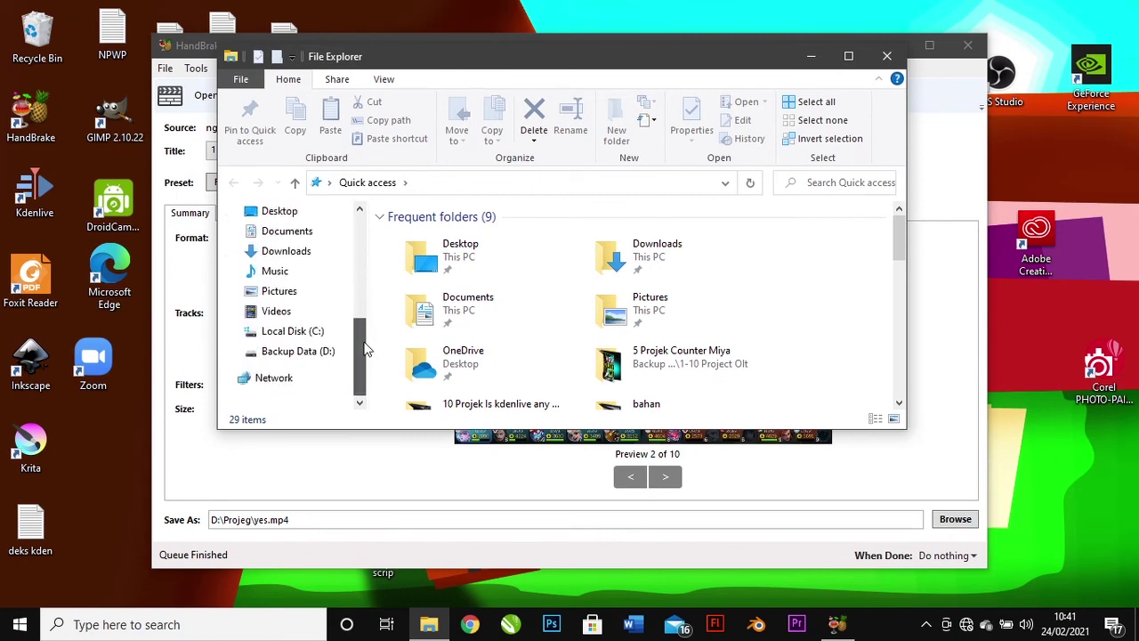
left_click(336, 356)
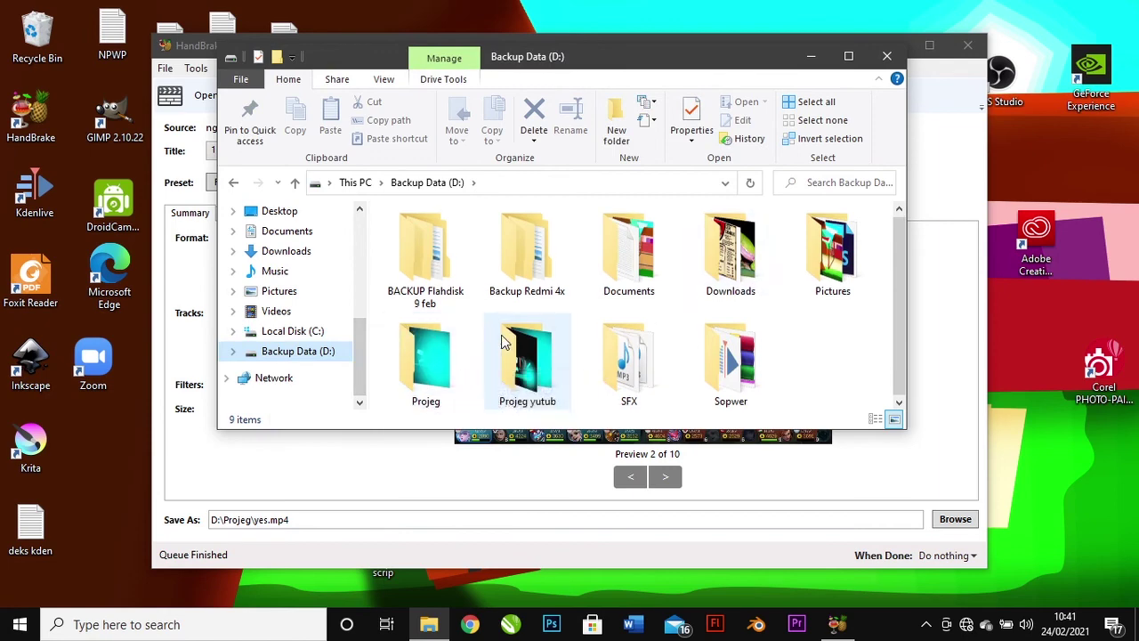
double_click(442, 355)
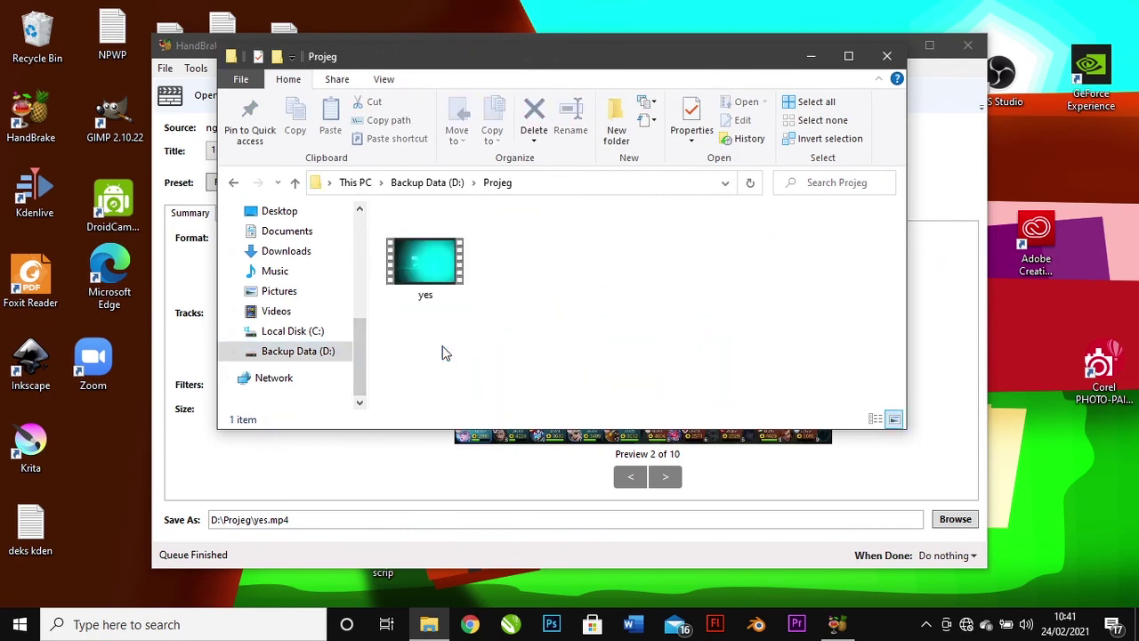
left_click(443, 283)
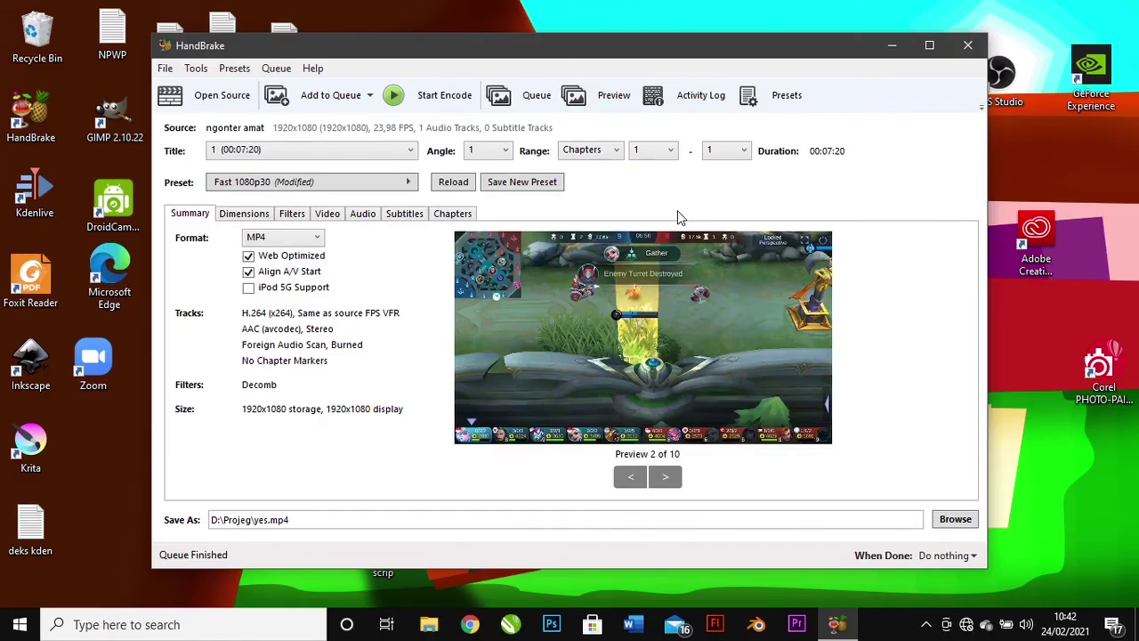
left_click(929, 627)
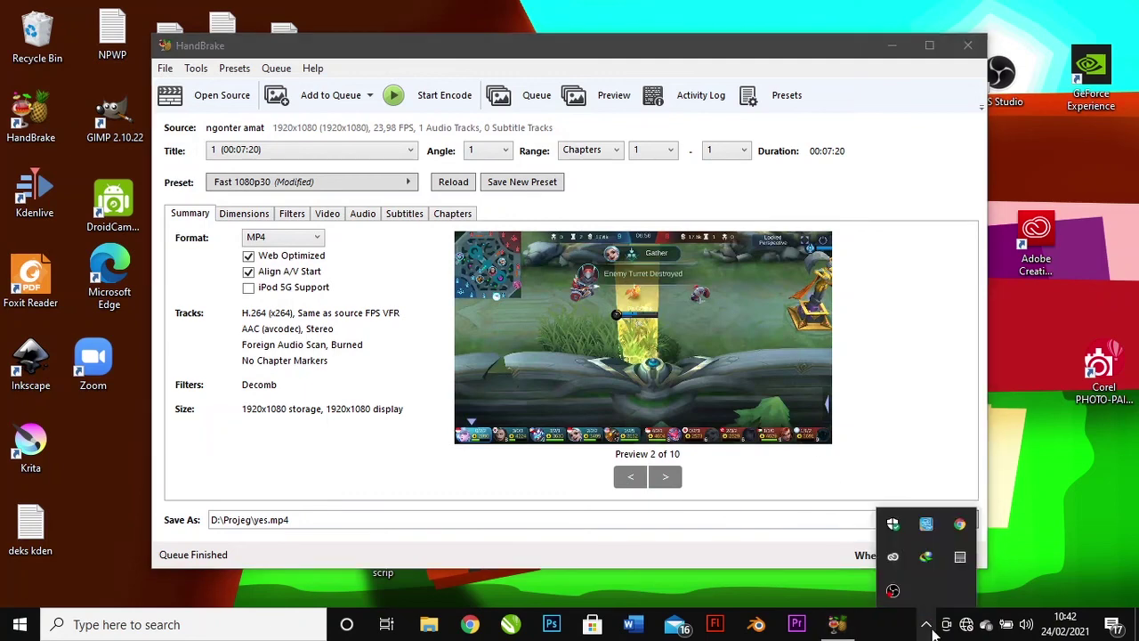